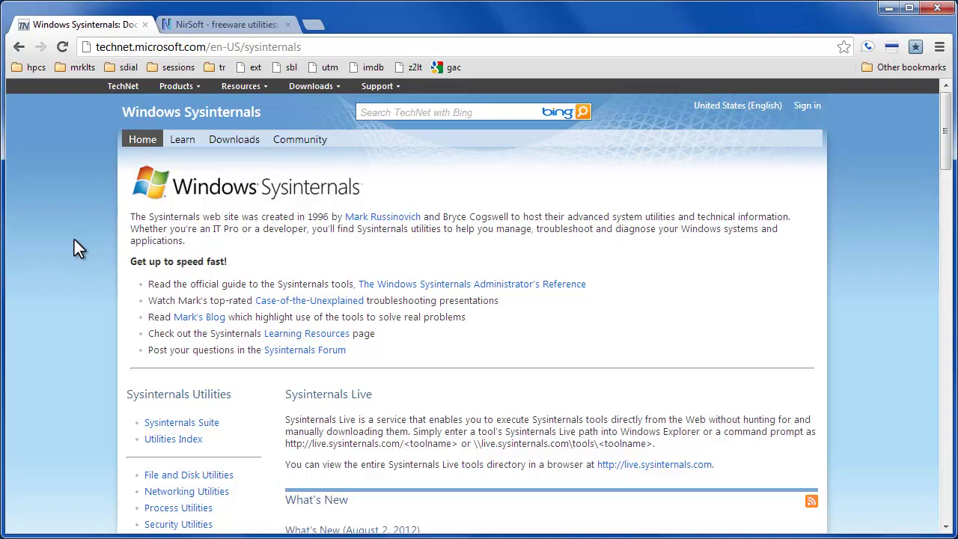
Look through the Windows Sysinternals page down to its What's New entries and Top 10 Downloads
{"action": "scroll", "coordinate": [74, 240], "scroll_direction": "down", "scroll_amount": 4}
{"action": "scroll", "coordinate": [75, 240], "scroll_direction": "down", "scroll_amount": 2}
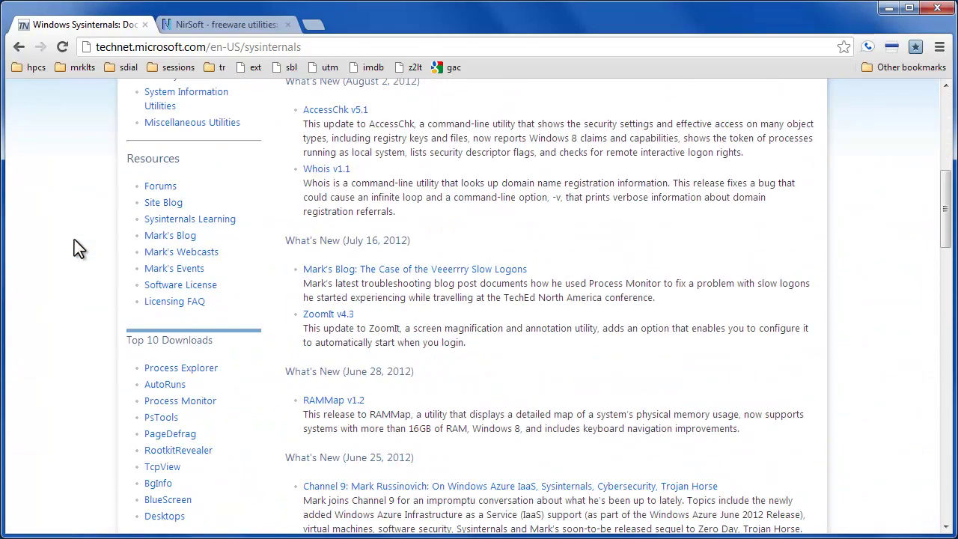
{"action": "scroll", "coordinate": [74, 241], "scroll_direction": "down", "scroll_amount": 2}
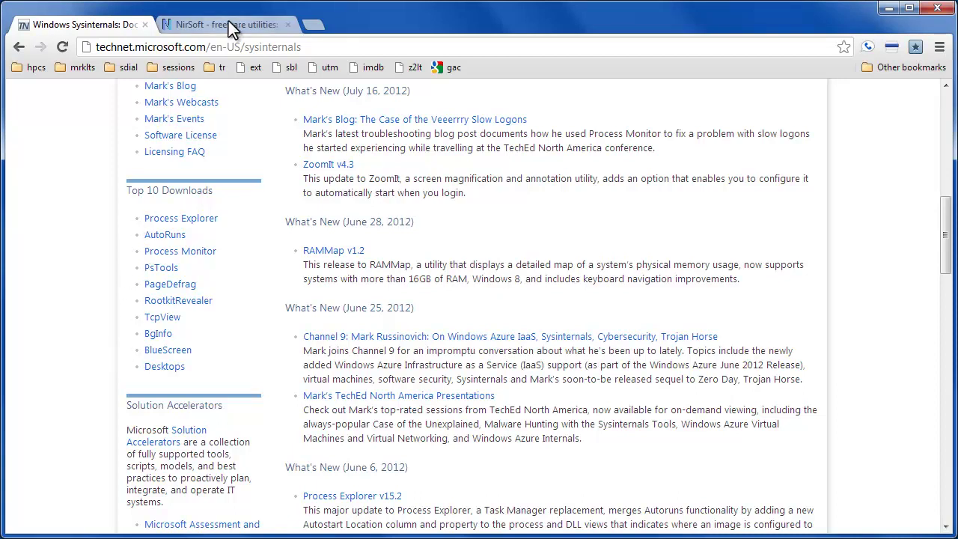
Look through the freeware utility categories on the NirSoft home page, and return to the Windows Sysinternals page
{"action": "left_click", "coordinate": [258, 24]}
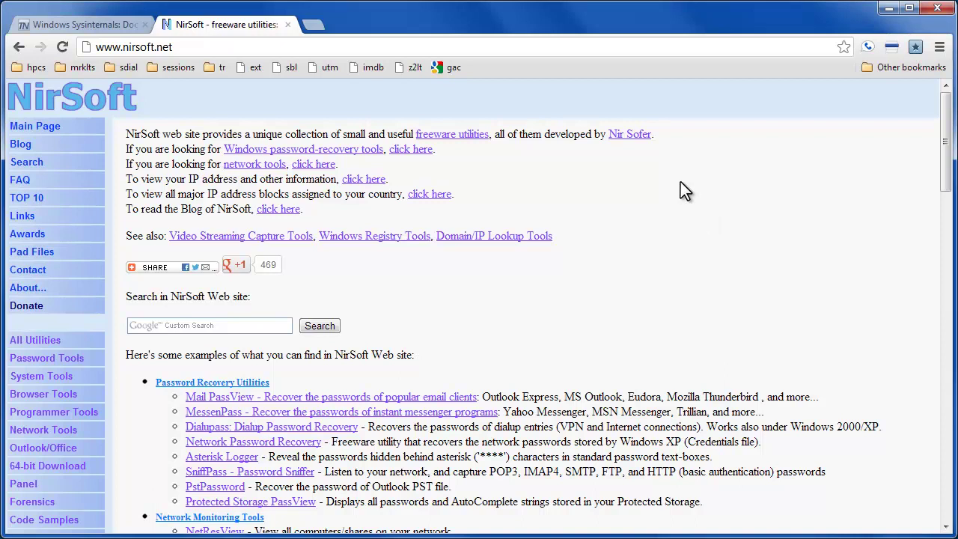
{"action": "scroll", "coordinate": [680, 187], "scroll_direction": "down", "scroll_amount": 2}
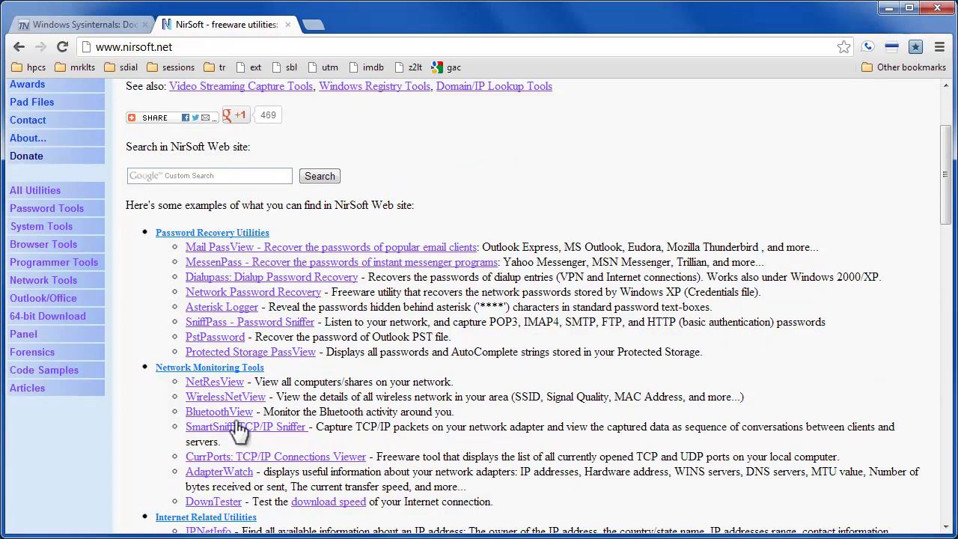
{"action": "scroll", "coordinate": [255, 316], "scroll_direction": "down", "scroll_amount": 3}
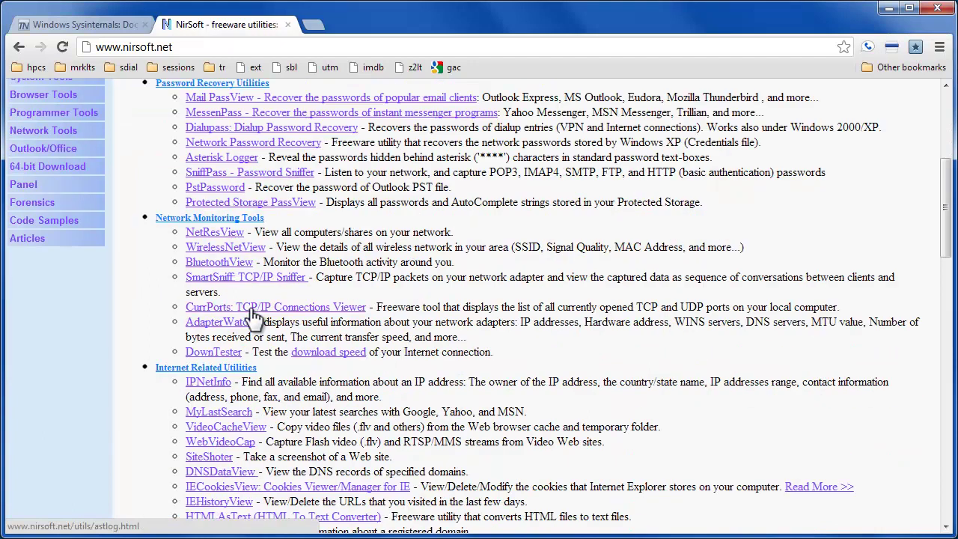
{"action": "scroll", "coordinate": [171, 411], "scroll_direction": "down", "scroll_amount": 2}
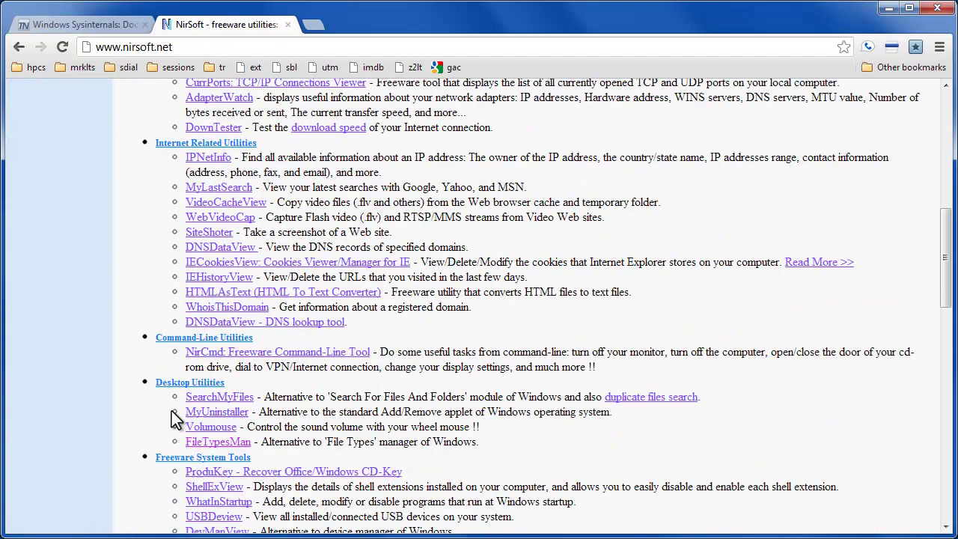
{"action": "scroll", "coordinate": [173, 335], "scroll_direction": "down", "scroll_amount": 1}
{"action": "scroll", "coordinate": [173, 343], "scroll_direction": "down", "scroll_amount": 1}
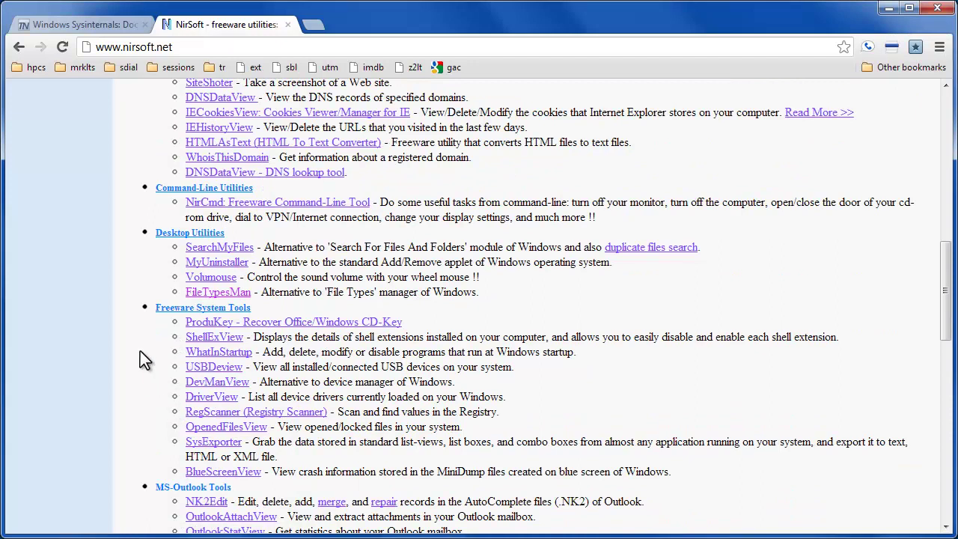
{"action": "scroll", "coordinate": [144, 360], "scroll_direction": "down", "scroll_amount": 3}
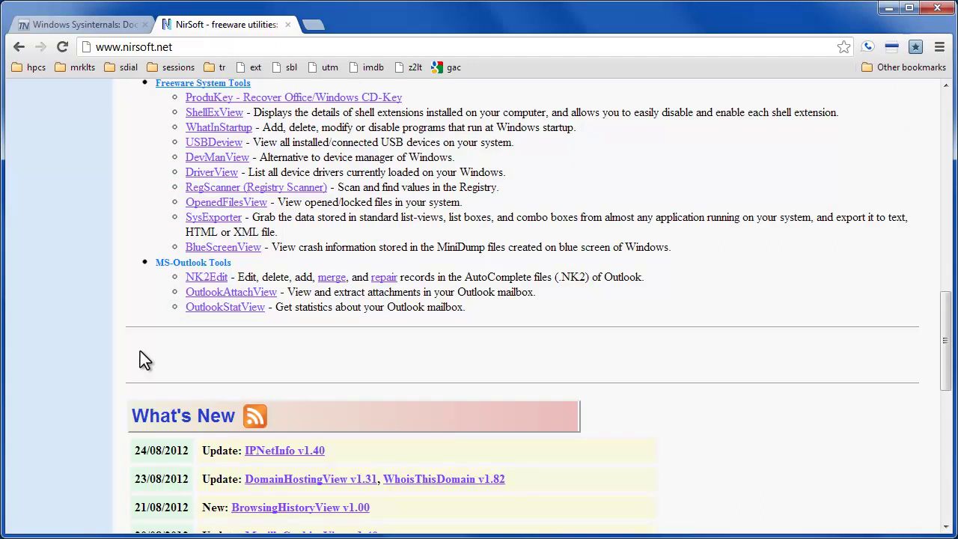
{"action": "scroll", "coordinate": [145, 360], "scroll_direction": "up", "scroll_amount": 2}
{"action": "left_click", "coordinate": [73, 23]}
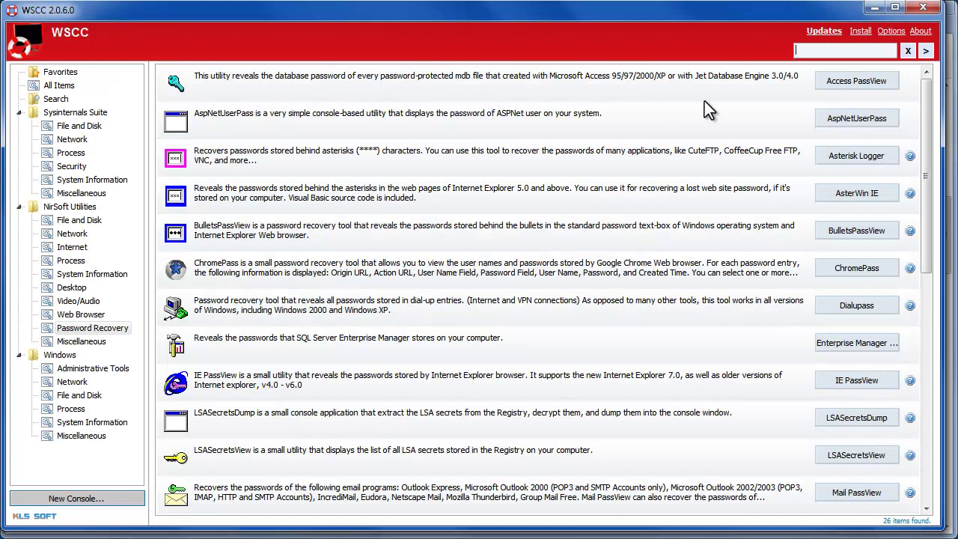
Switch to WSCC, view its version and license information, and close it
{"action": "left_click", "coordinate": [922, 30]}
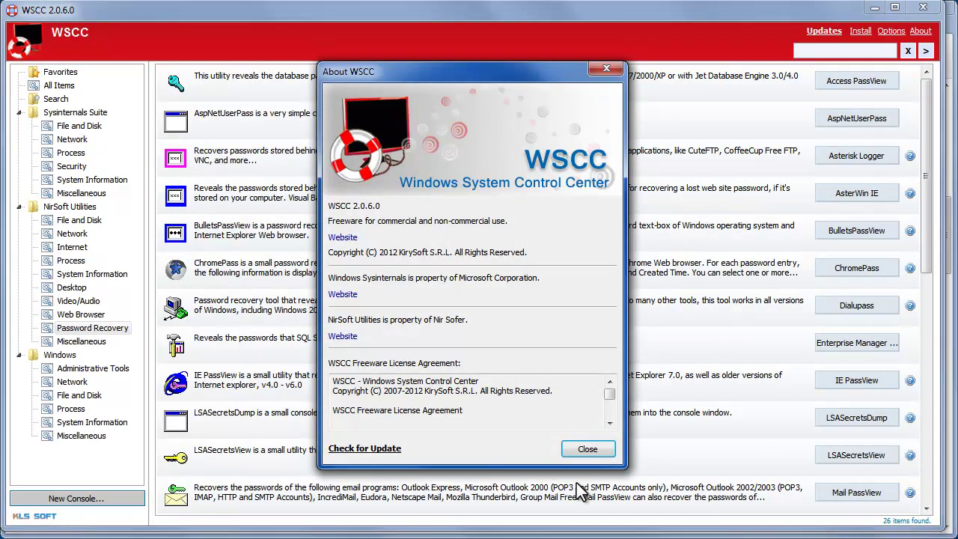
{"action": "left_click", "coordinate": [587, 450]}
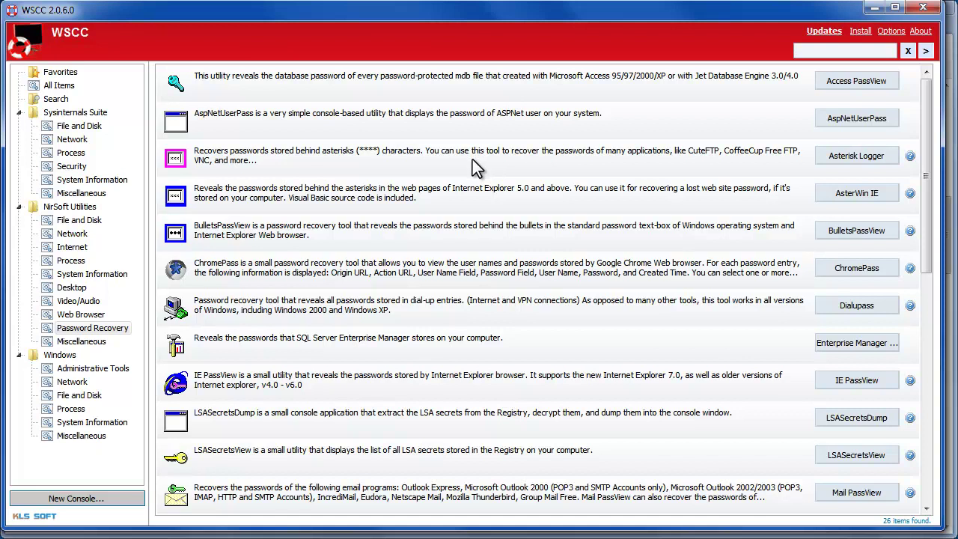
Check for utility updates, install all the available ones, and close the Update Manager
{"action": "left_click", "coordinate": [824, 31]}
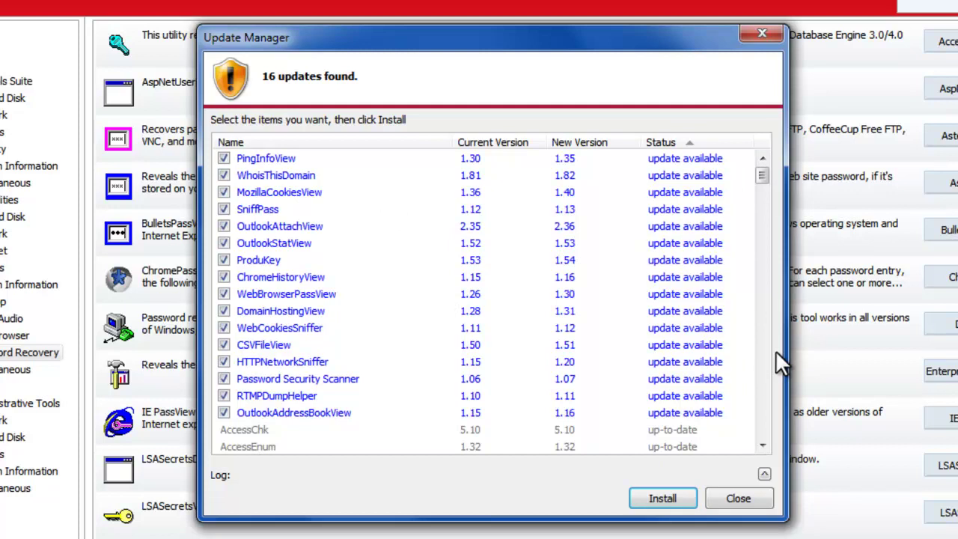
{"action": "left_click", "coordinate": [663, 499]}
{"action": "left_click", "coordinate": [183, 348]}
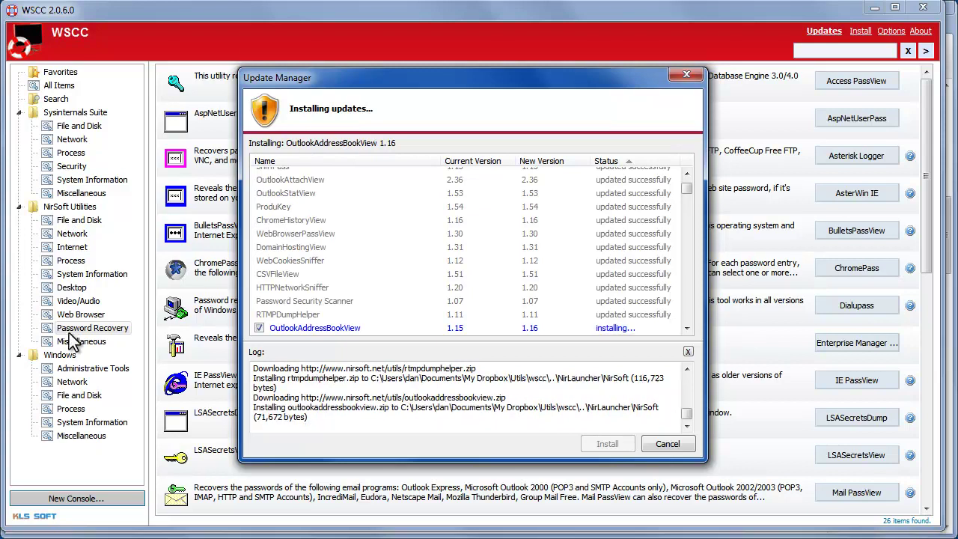
{"action": "left_click", "coordinate": [238, 320]}
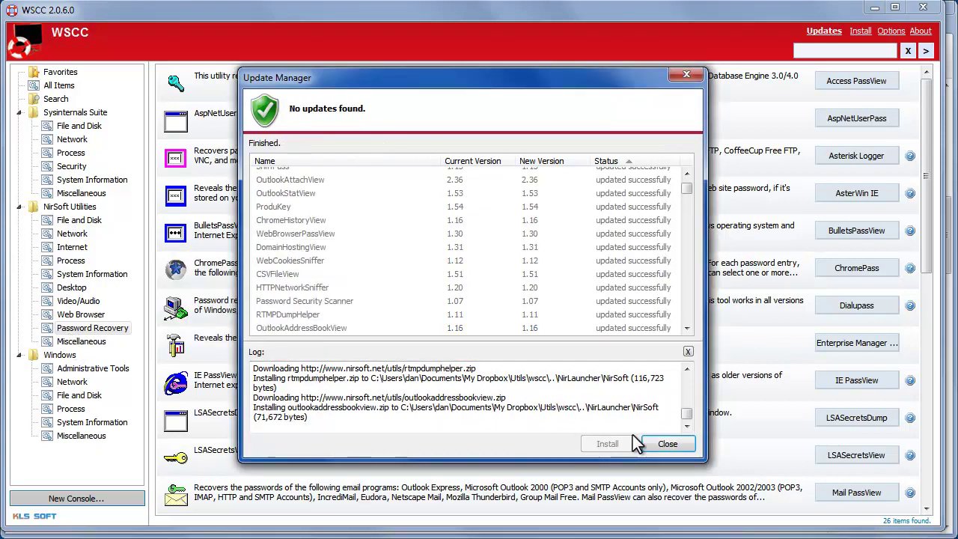
{"action": "left_click", "coordinate": [667, 444]}
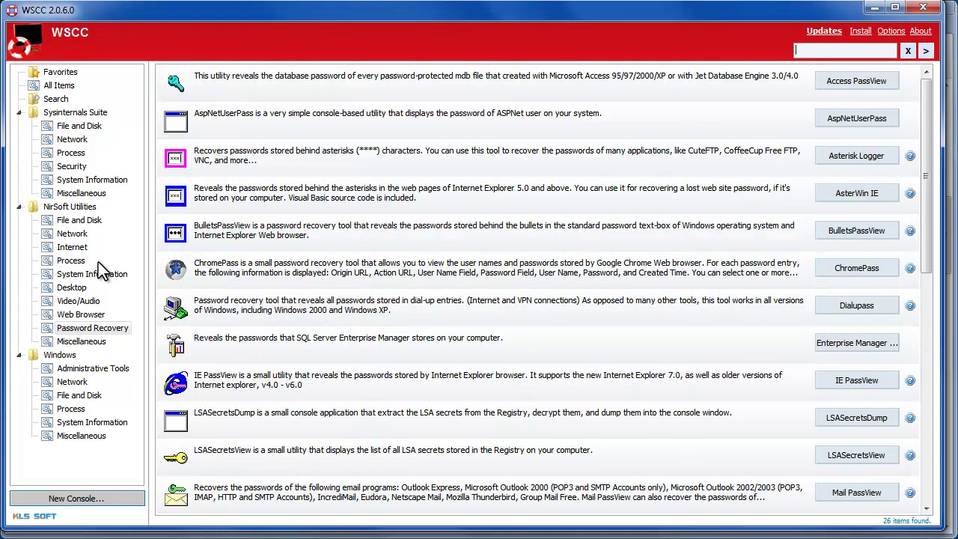
View the Network tools listed under NirSoft Utilities and those listed under Sysinternals Suite
{"action": "left_click", "coordinate": [47, 234]}
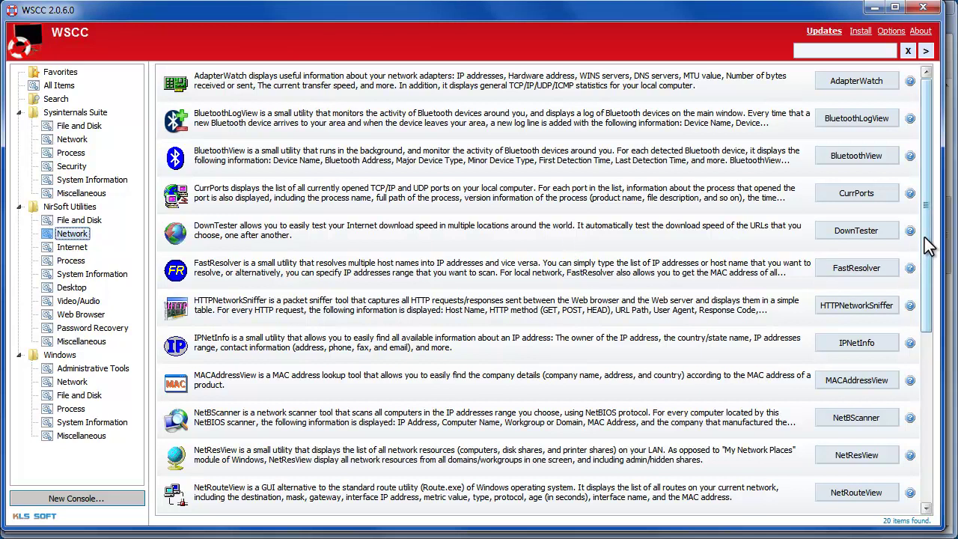
{"action": "mouse_move", "coordinate": [924, 237]}
{"action": "left_mouse_down"}
{"action": "mouse_move", "coordinate": [925, 425]}
{"action": "mouse_move", "coordinate": [937, 234]}
{"action": "left_mouse_up"}
{"action": "left_click", "coordinate": [72, 139]}
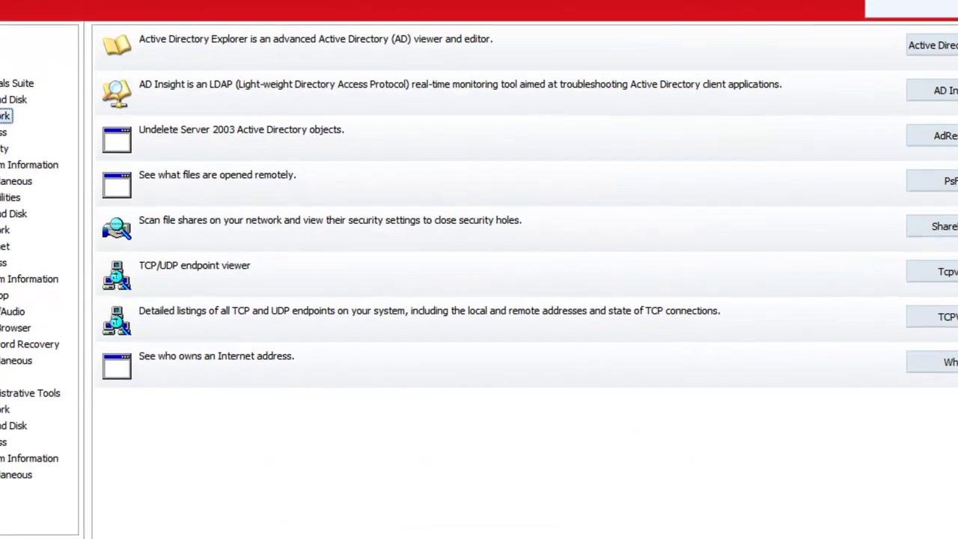
Open the WSCC options and examine the general settings and the local paths for the Sysinternals and NirSoft software
{"action": "left_click", "coordinate": [891, 31]}
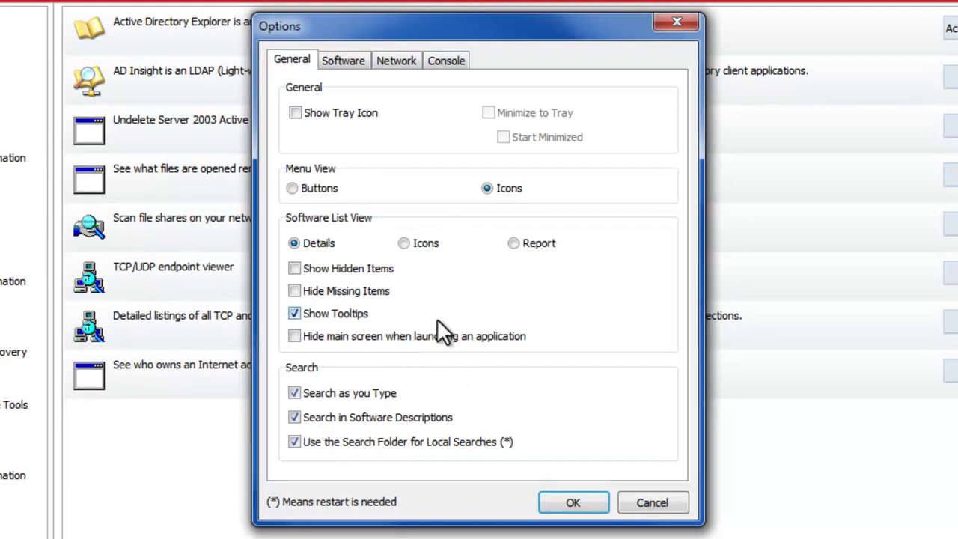
{"action": "left_click", "coordinate": [344, 58]}
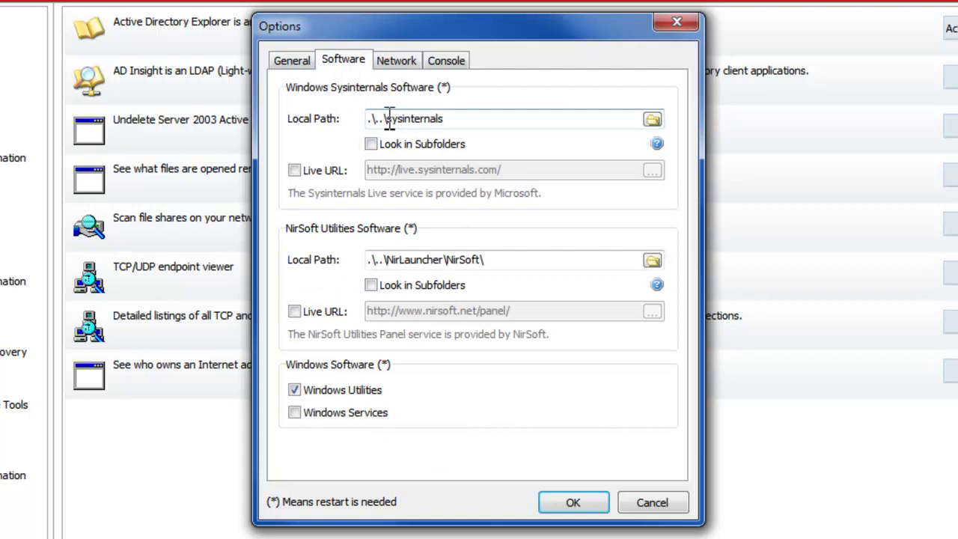
{"action": "left_click_drag", "start_coordinate": [456, 118], "coordinate": [345, 123]}
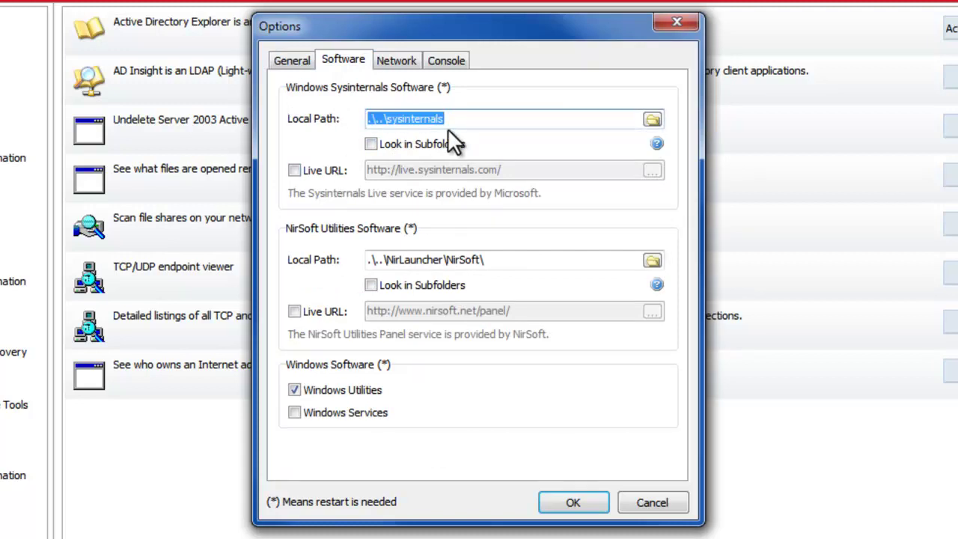
{"action": "left_click", "coordinate": [457, 118]}
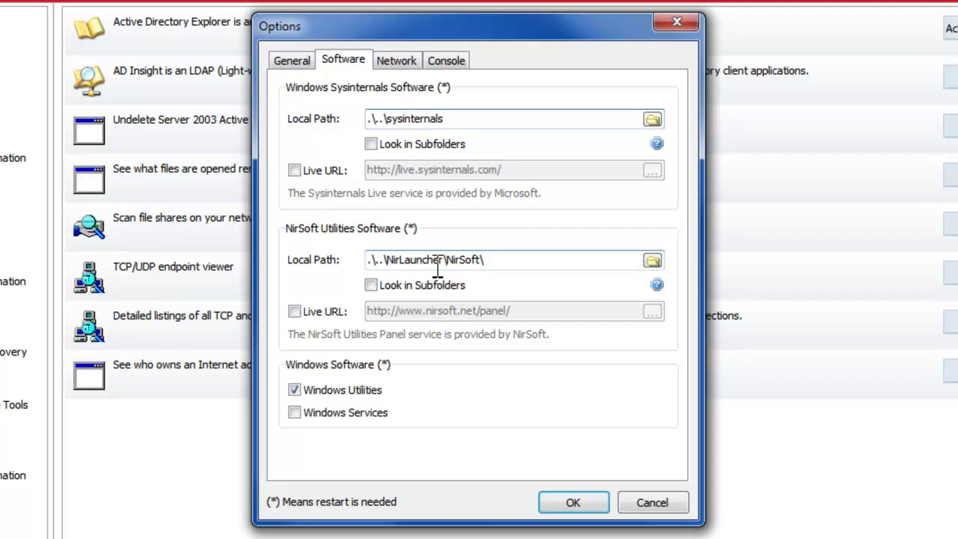
Launch NirLauncher, fit its window on the screen to view the Web Browser Tools, and minimize it
{"action": "key", "text": "alt+space"}
{"action": "type", "text": "nirlau"}
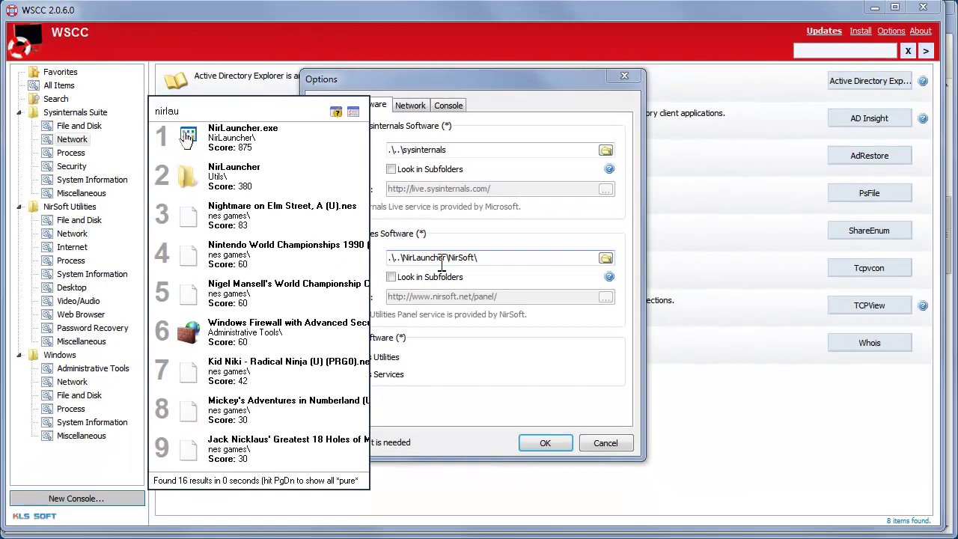
{"action": "key", "text": "Return"}
{"action": "left_click_drag", "start_coordinate": [0, 19], "coordinate": [132, 13]}
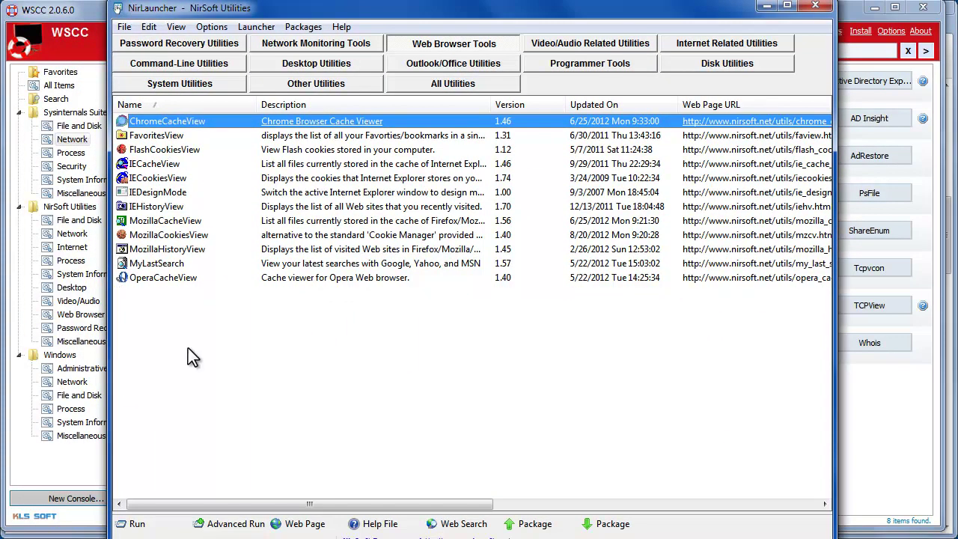
{"action": "left_click_drag", "start_coordinate": [361, 538], "coordinate": [360, 507]}
{"action": "left_click_drag", "start_coordinate": [416, 15], "coordinate": [434, 23]}
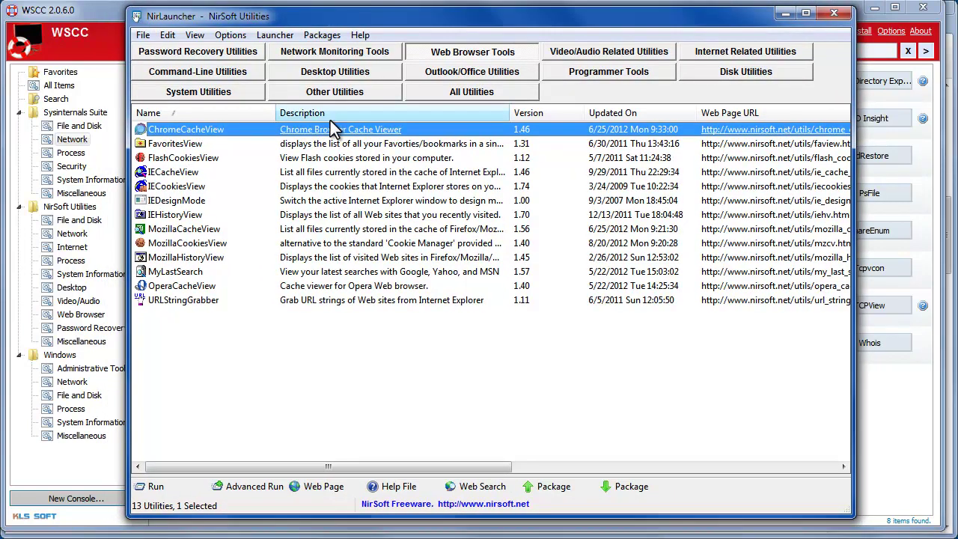
{"action": "left_click", "coordinate": [785, 13]}
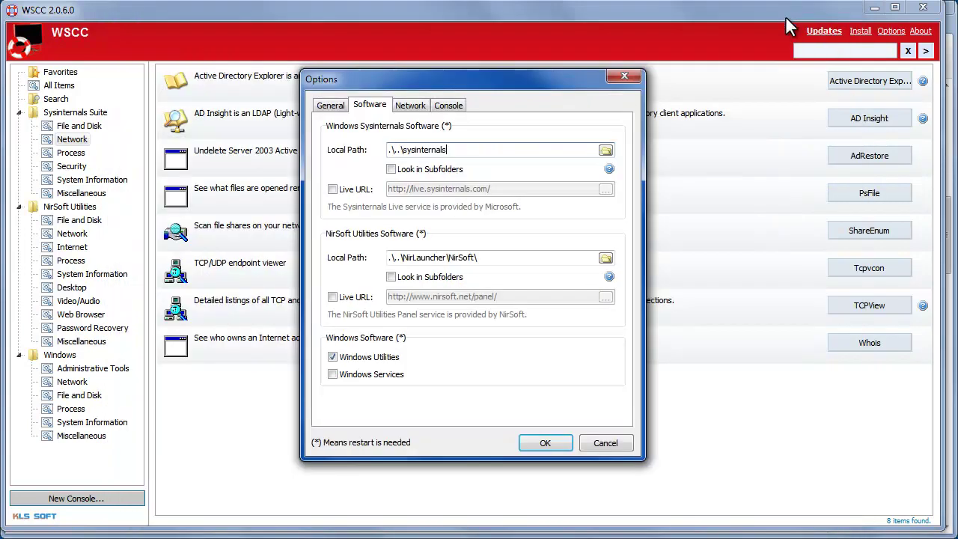
Examine the Network and Console settings in the WSCC options, and close the options without saving
{"action": "left_click", "coordinate": [416, 105]}
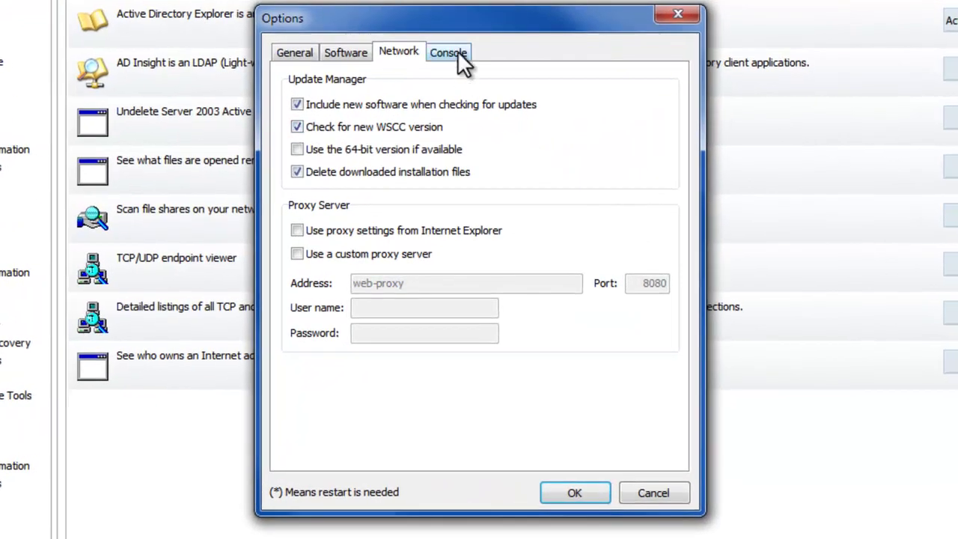
{"action": "left_click", "coordinate": [449, 88]}
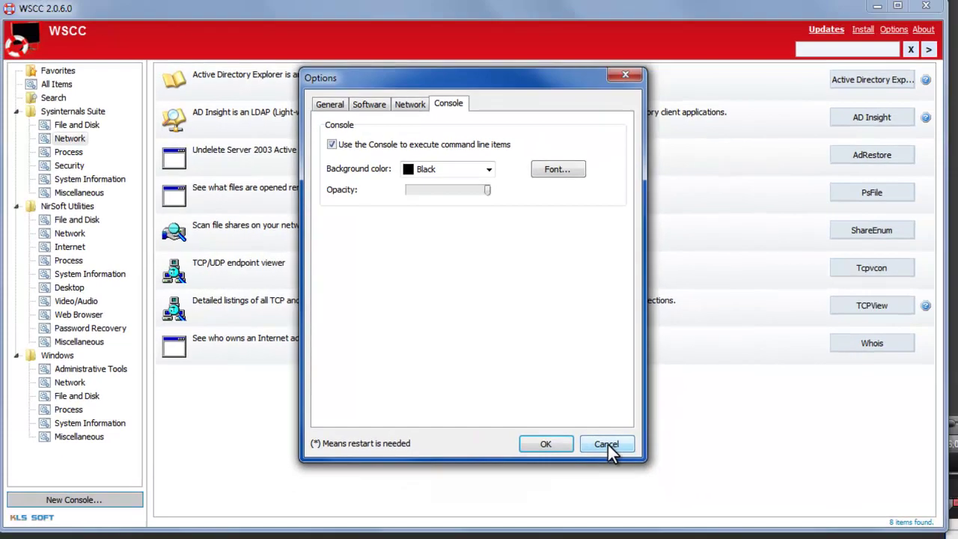
{"action": "left_click", "coordinate": [654, 493]}
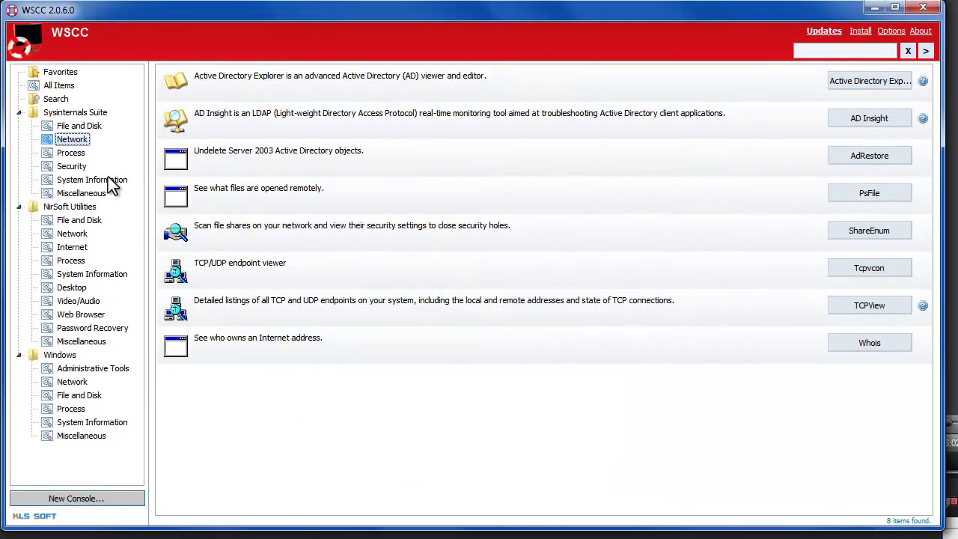
Run PsInfo from the System Information tools of the Sysinternals Suite, and close its console
{"action": "left_click", "coordinate": [75, 181]}
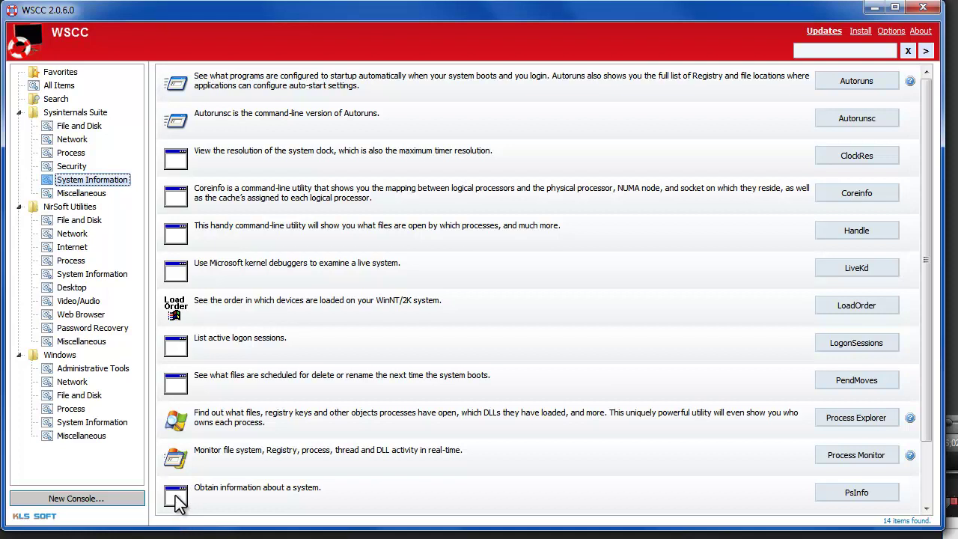
{"action": "left_click", "coordinate": [847, 498]}
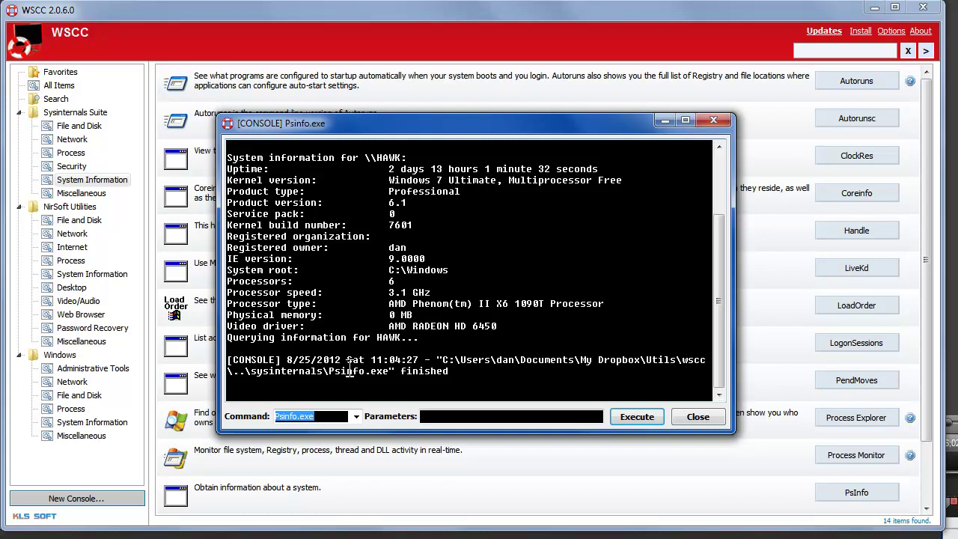
{"action": "left_click", "coordinate": [697, 417]}
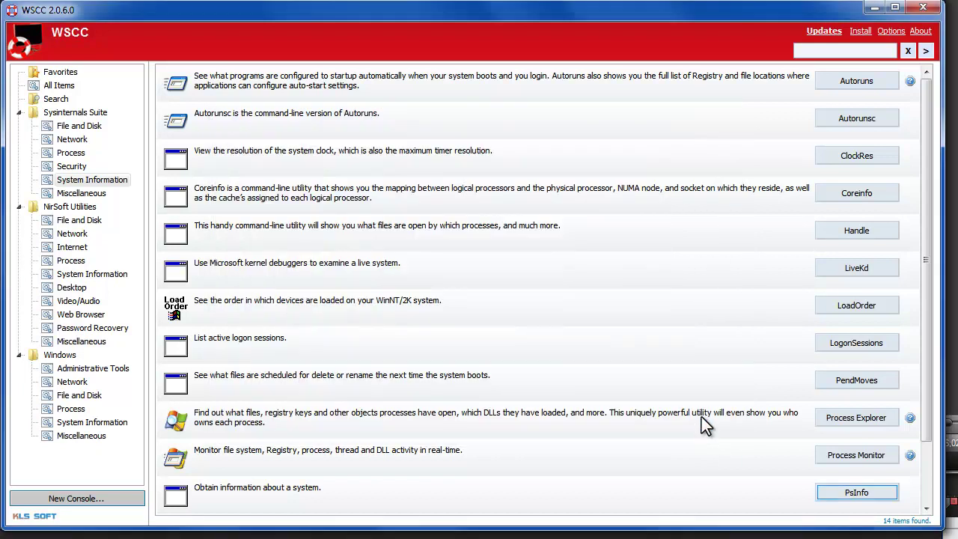
Run Coreinfo from the Sysinternals System Information tools, and execute it again with the parameter -v
{"action": "left_click", "coordinate": [846, 198]}
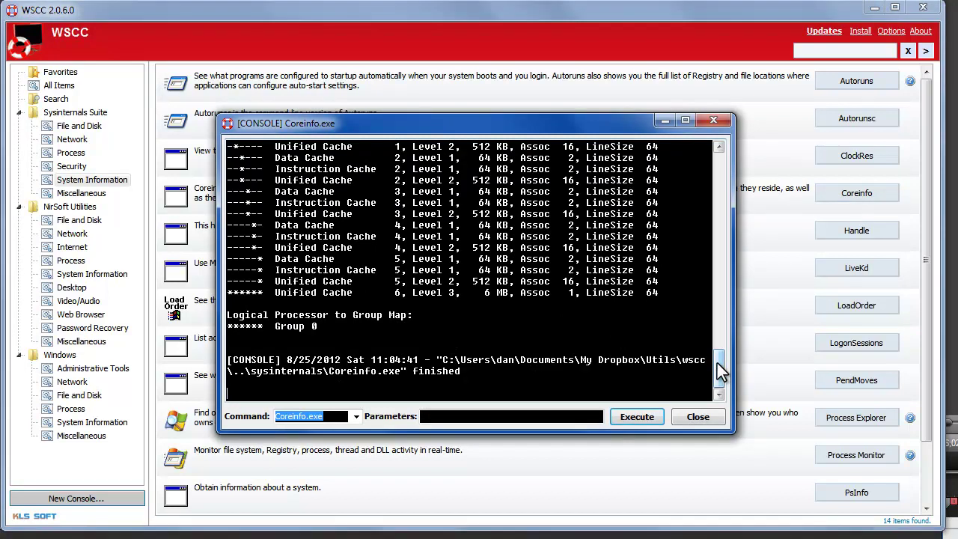
{"action": "mouse_move", "coordinate": [720, 368]}
{"action": "left_mouse_down"}
{"action": "mouse_move", "coordinate": [719, 274]}
{"action": "mouse_move", "coordinate": [719, 368]}
{"action": "left_mouse_up"}
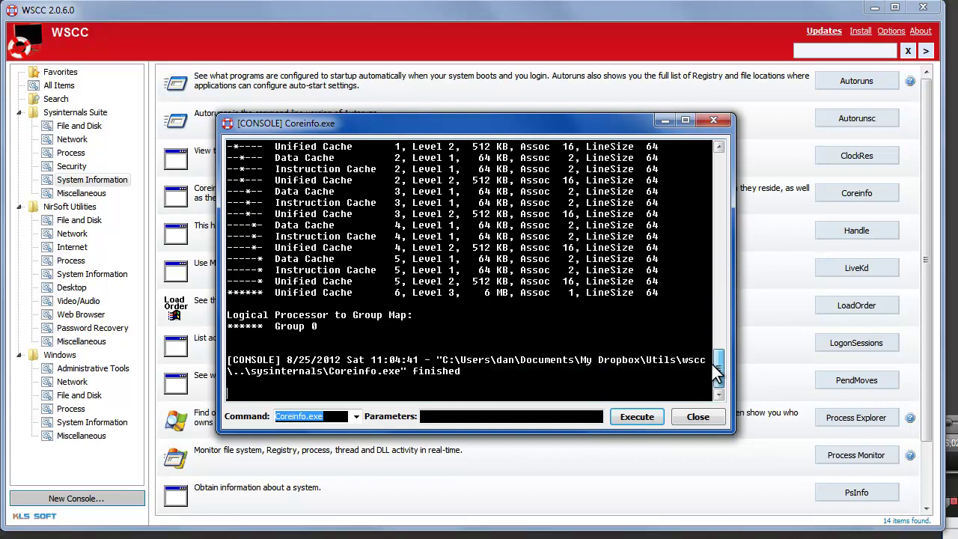
{"action": "left_click", "coordinate": [461, 419]}
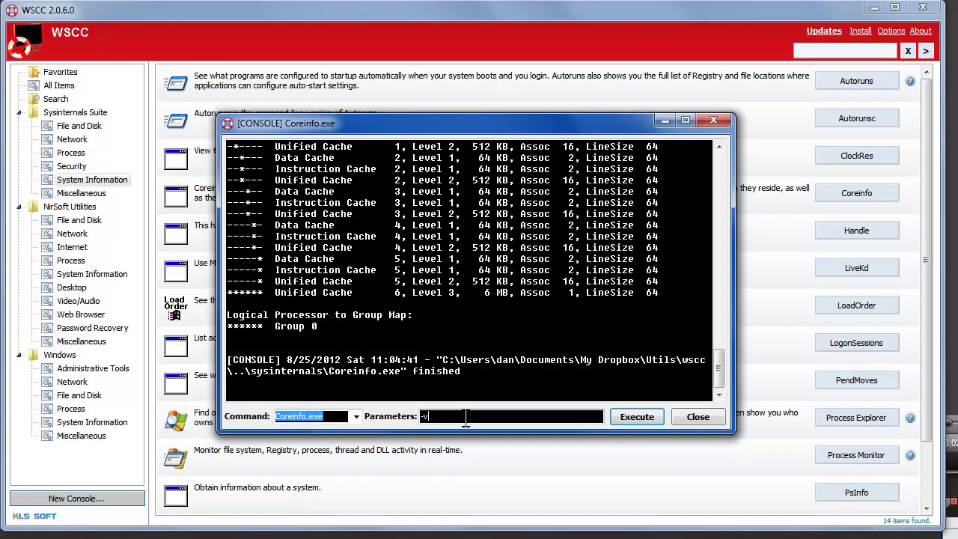
{"action": "left_click", "coordinate": [631, 421]}
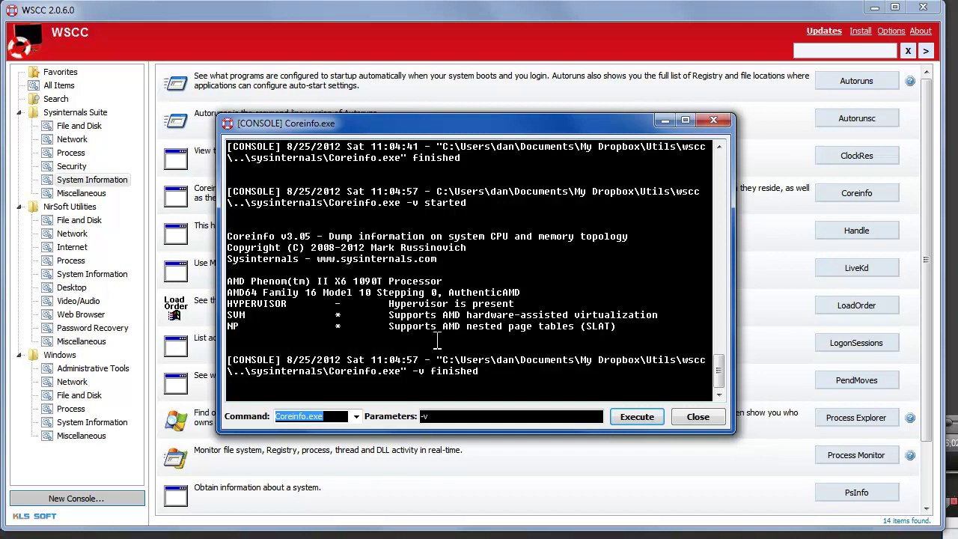
Close the Coreinfo console and look through the System Information tools of the NirSoft Utilities
{"action": "left_click", "coordinate": [700, 420]}
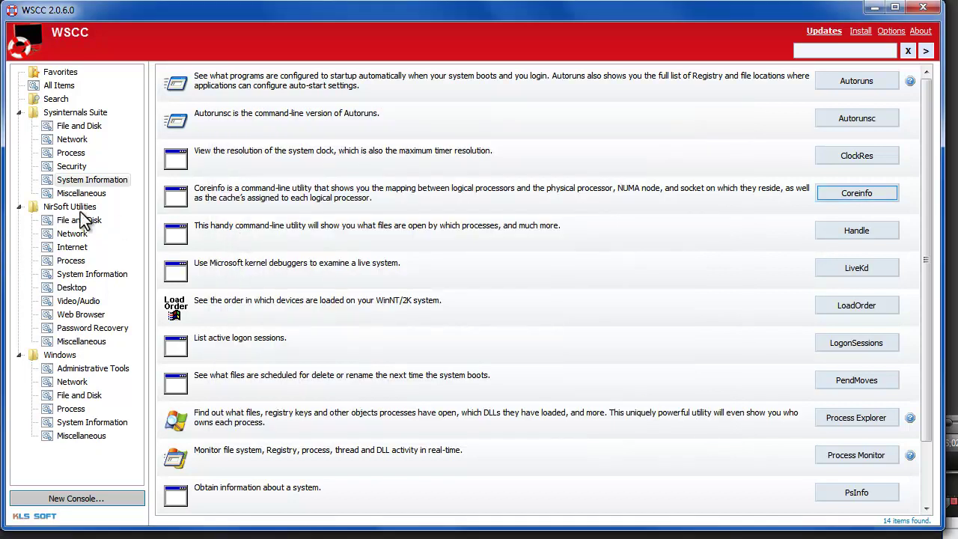
{"action": "left_click", "coordinate": [77, 301]}
{"action": "left_click", "coordinate": [76, 274]}
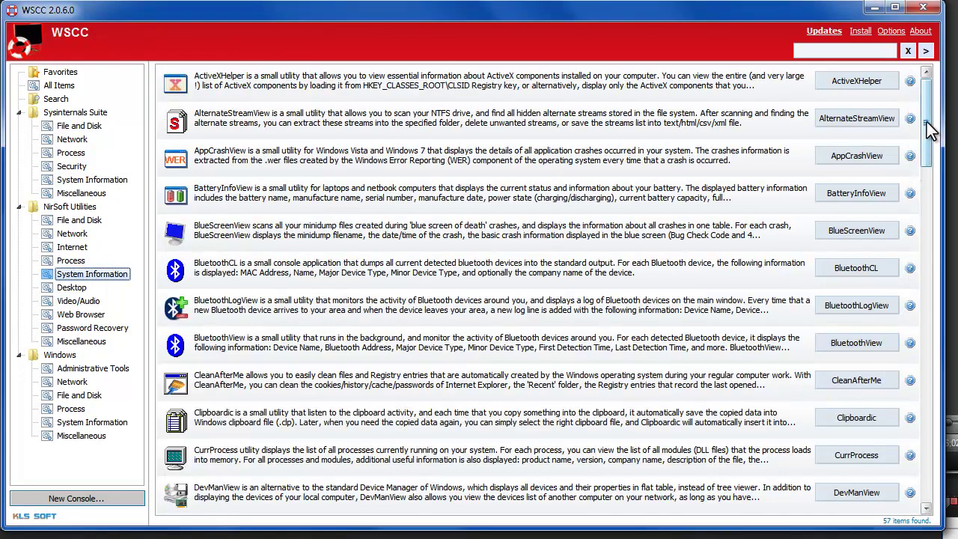
{"action": "left_click_drag", "start_coordinate": [931, 126], "coordinate": [916, 416]}
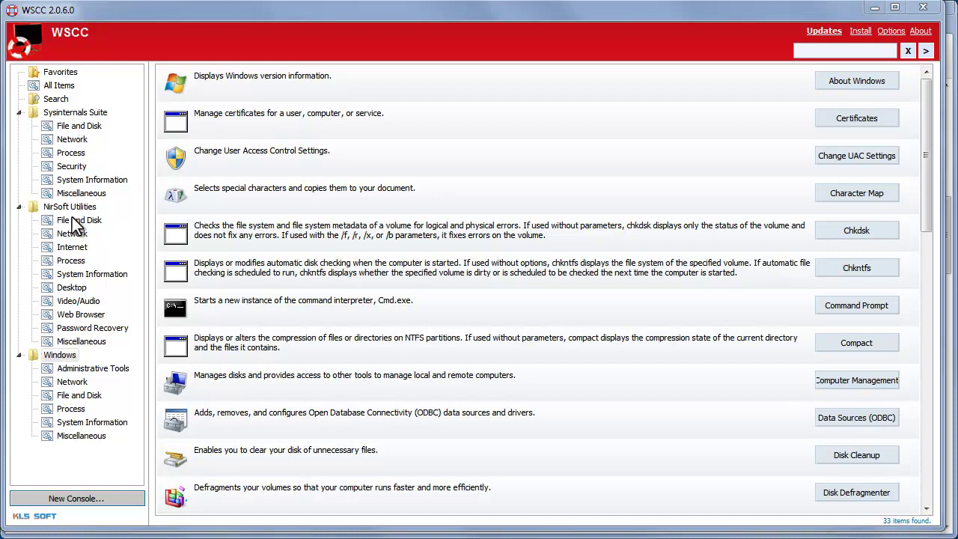
Examine the Windows tools by category: Administrative Tools, Network, File and Disk, Process, System Information, and Miscellaneous
{"action": "left_click", "coordinate": [74, 371]}
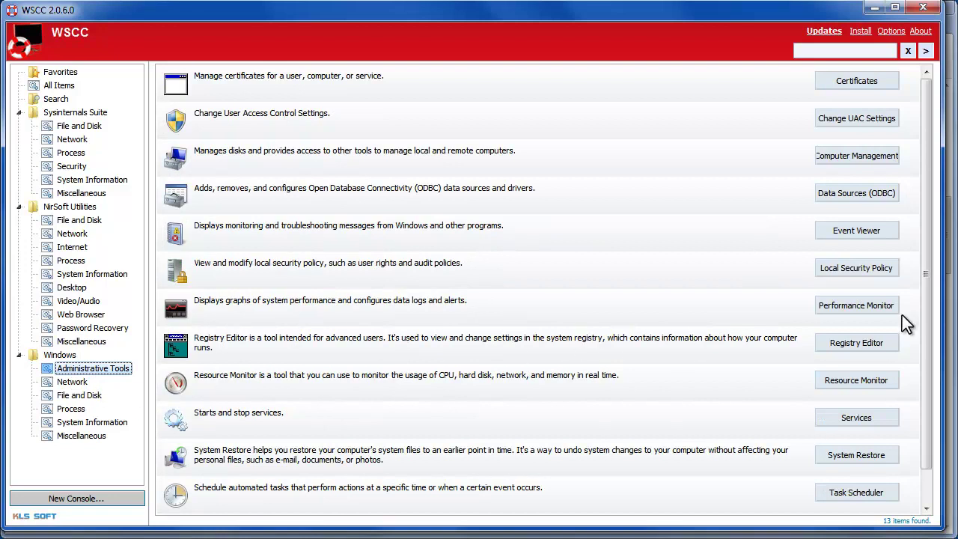
{"action": "scroll", "coordinate": [926, 217], "scroll_direction": "down", "scroll_amount": 1}
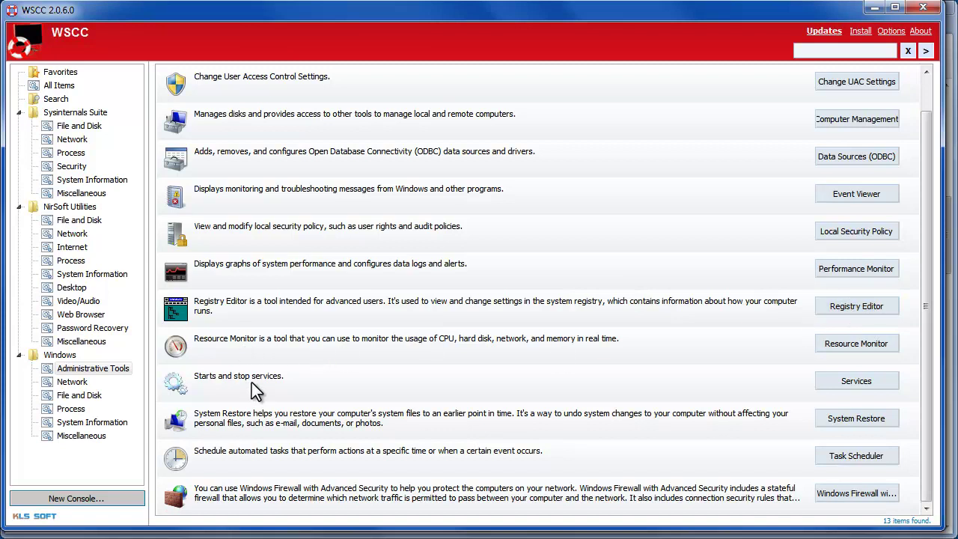
{"action": "left_click", "coordinate": [64, 383]}
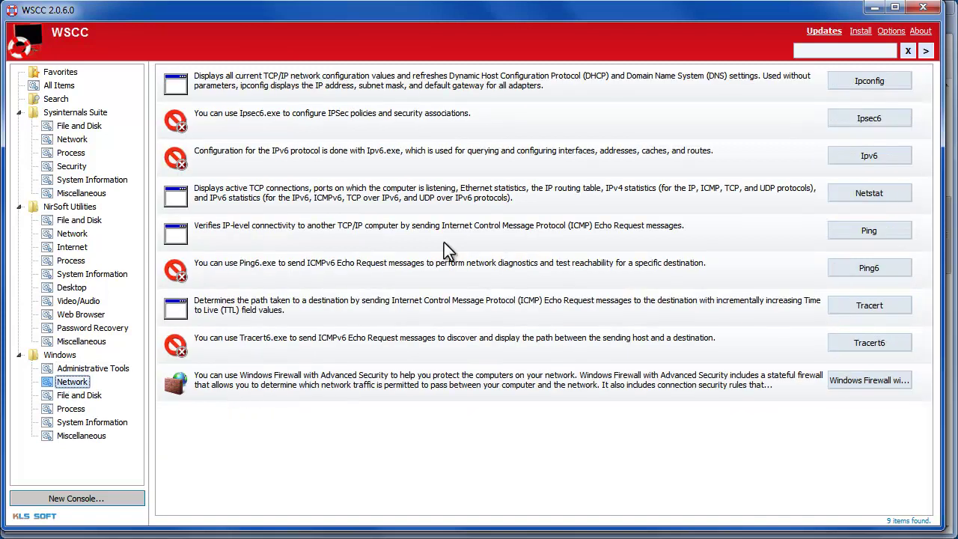
{"action": "left_click", "coordinate": [76, 396]}
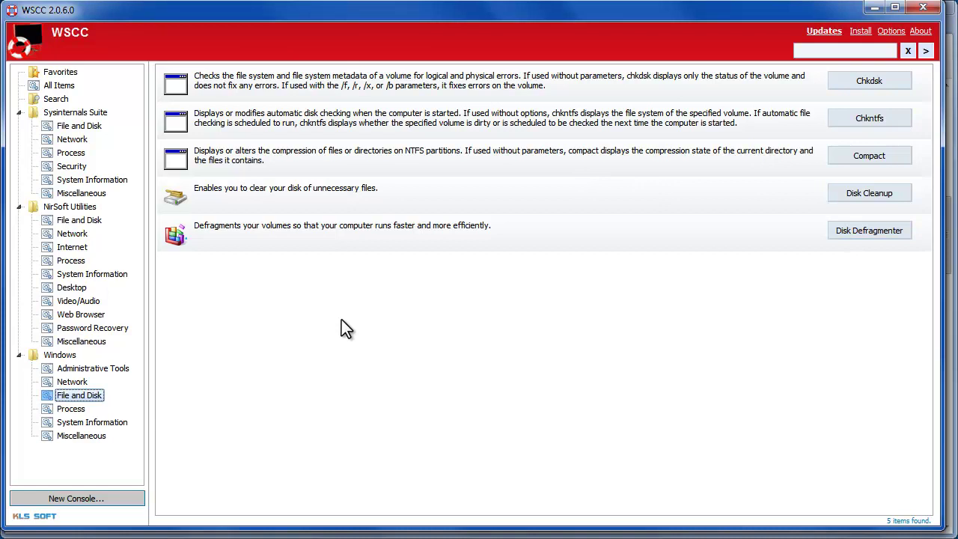
{"action": "left_click", "coordinate": [72, 410]}
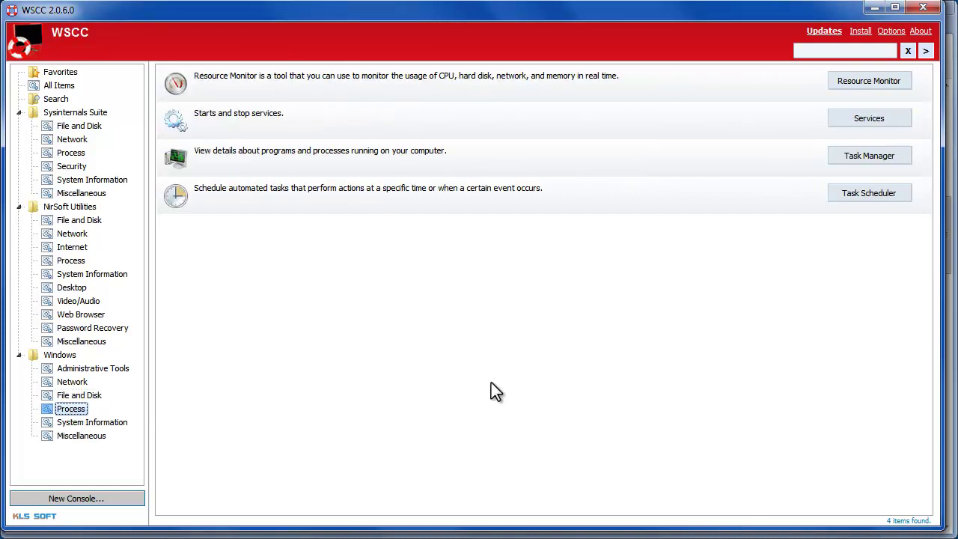
{"action": "left_click", "coordinate": [69, 423]}
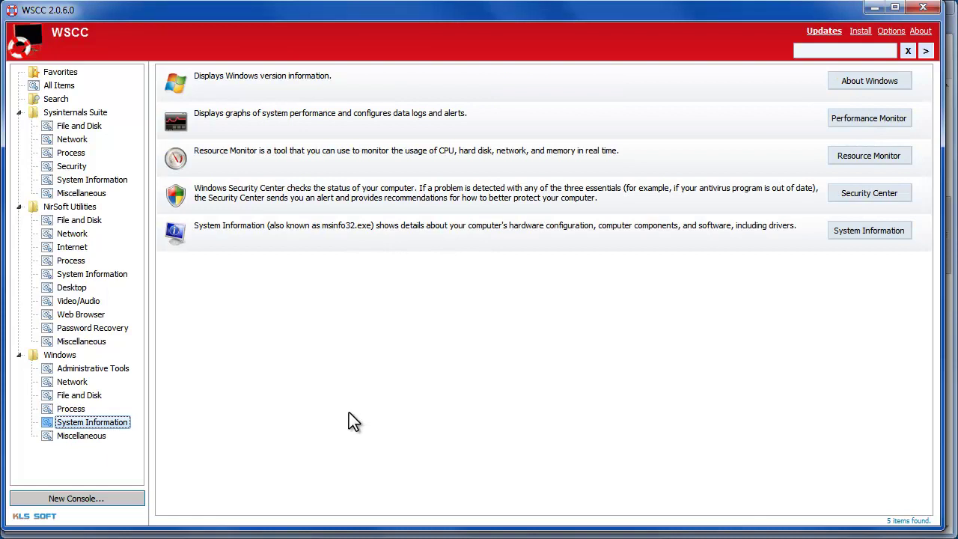
{"action": "left_click", "coordinate": [76, 438]}
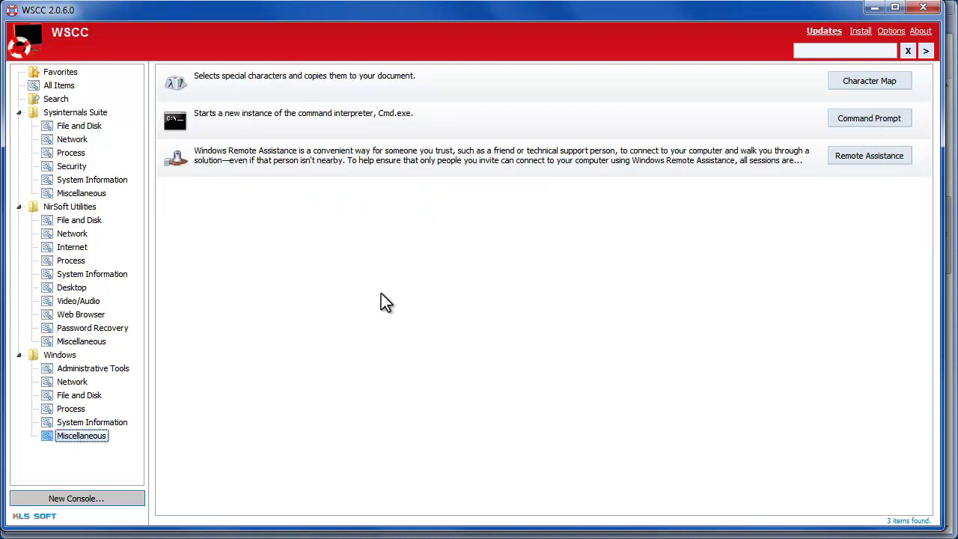